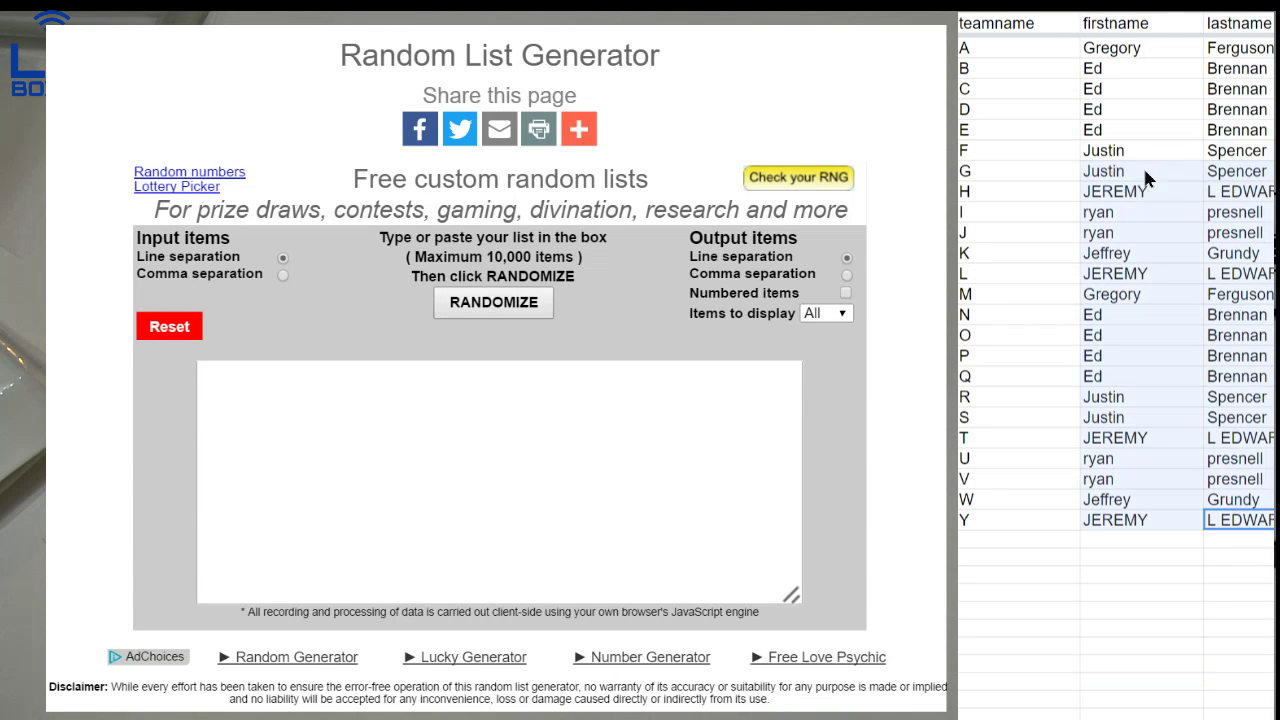
Step: Copy the sheet's firstname and lastname names into Random List Generator and randomize them
key("ctrl+c")
key("ctrl+v")
left_click(493, 302)
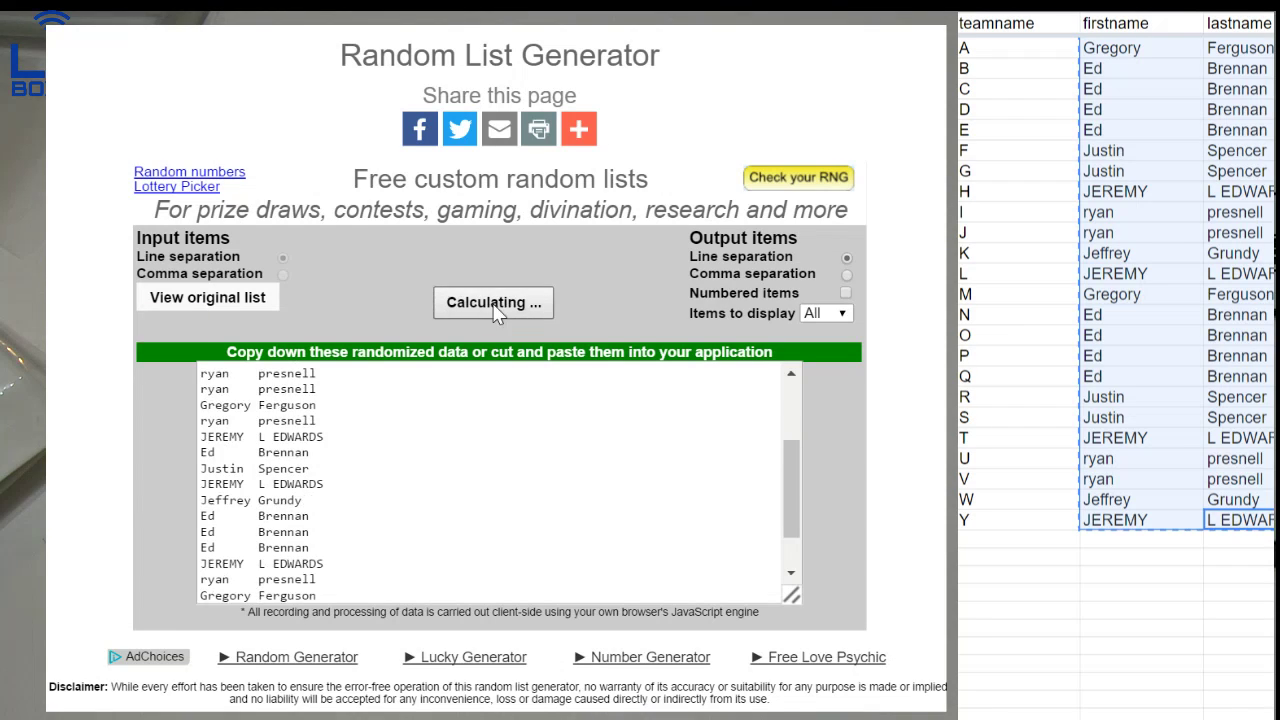
Step: Paste the shuffled names into the sheet, starting at team A's firstname cell
key("ctrl+a")
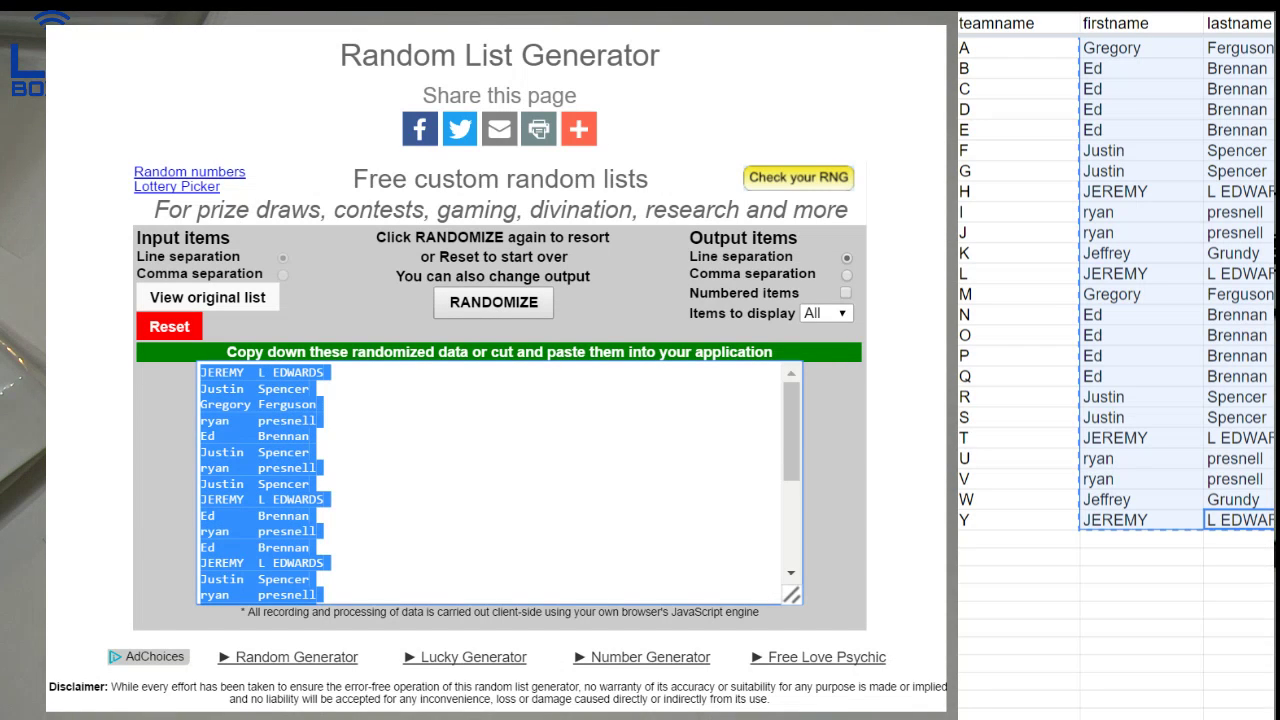
key("ctrl+c")
left_click(1165, 50)
key("ctrl+v")
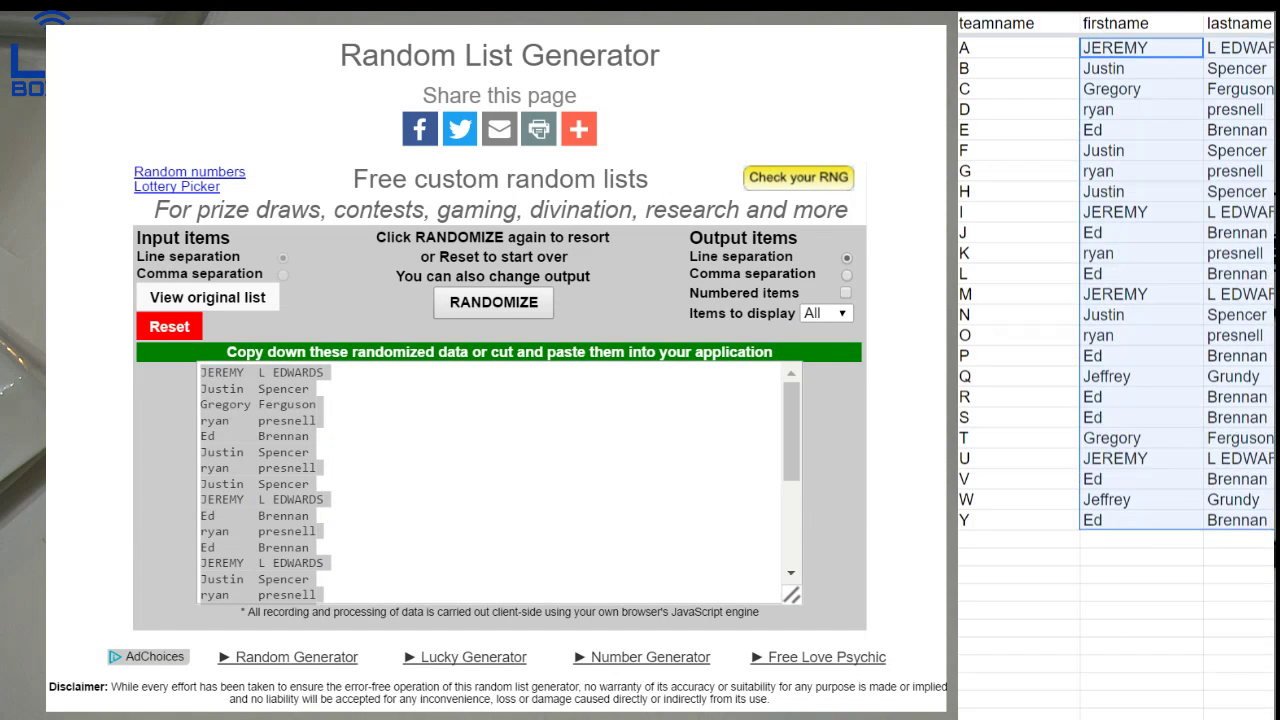
left_click(1240, 610)
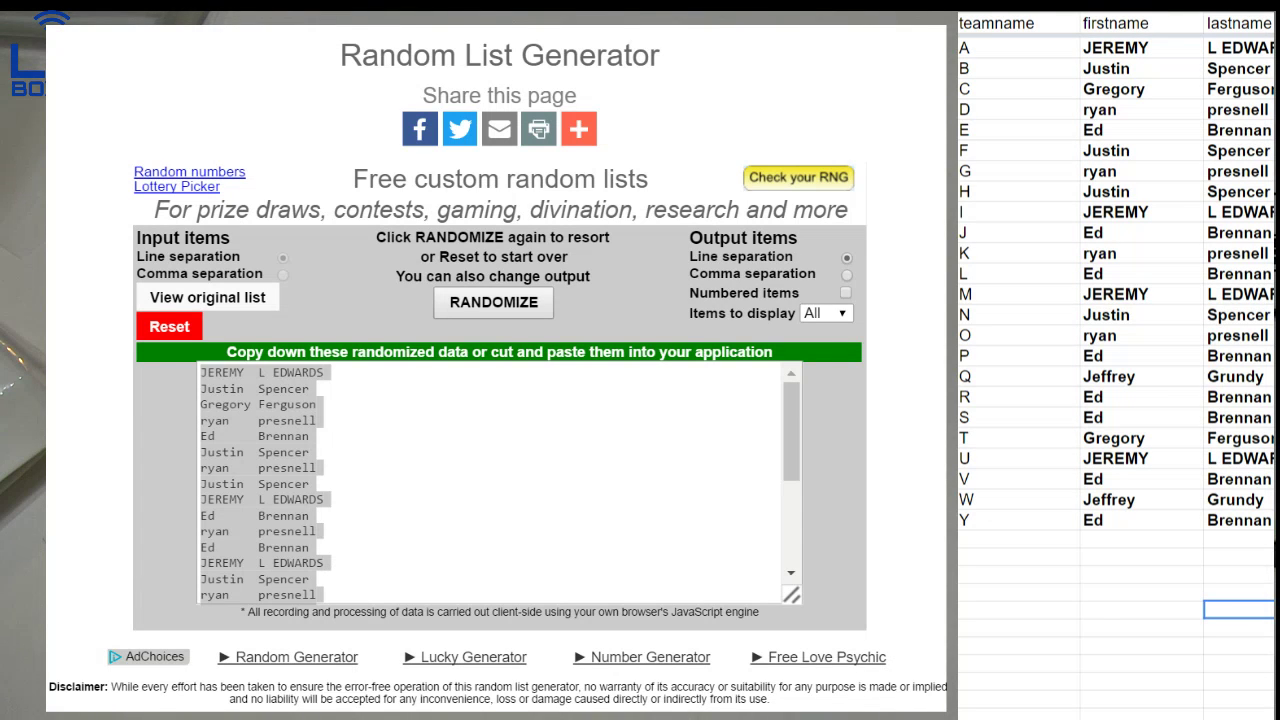